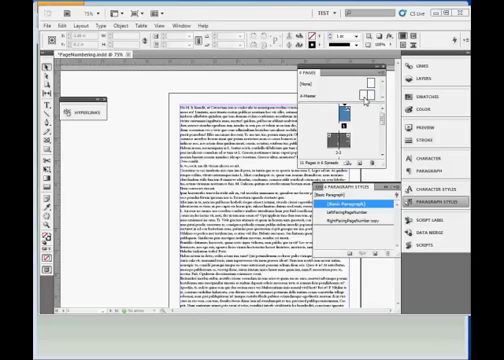
# Step: Open the A-Master spread for editing from the Pages panel
pyautogui.doubleClick(364, 97)
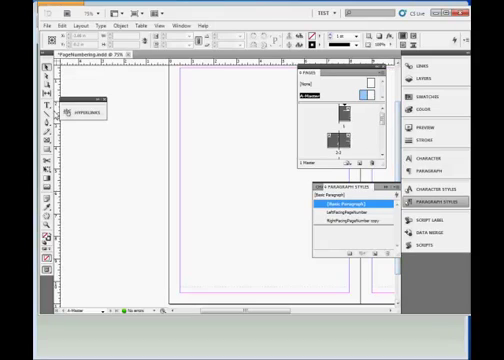
# Step: Draw a text frame along the bottom-left margin of the left master page with the Type tool
pyautogui.click(47, 100)
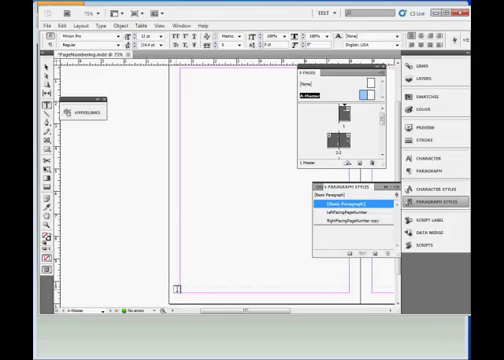
pyautogui.moveTo(177, 290); pyautogui.dragTo(224, 300)
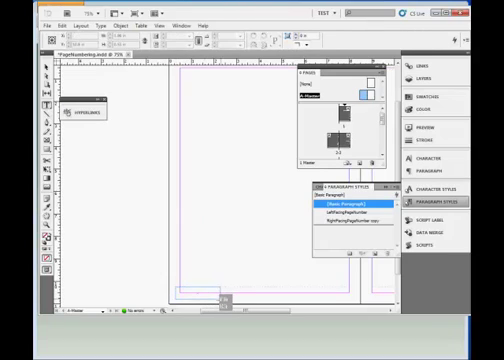
pyautogui.moveTo(224, 300); pyautogui.dragTo(243, 300)
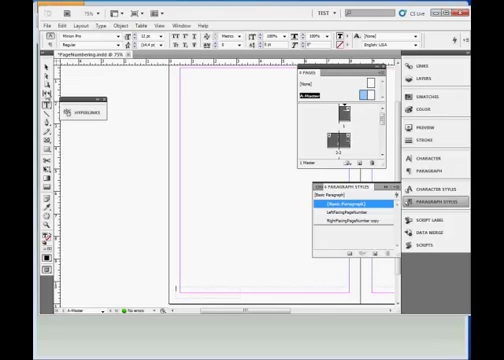
# Step: Insert an automatic Current Page Number marker into the bottom-left master frame
pyautogui.click(101, 26)
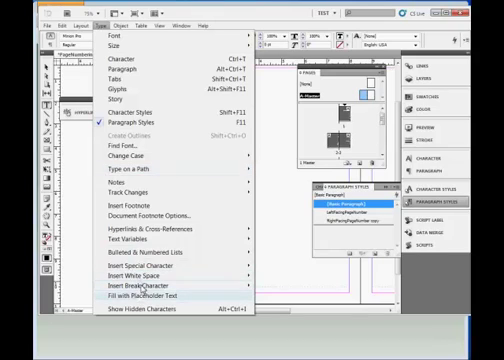
pyautogui.moveTo(150, 265)
pyautogui.moveTo(278, 275)
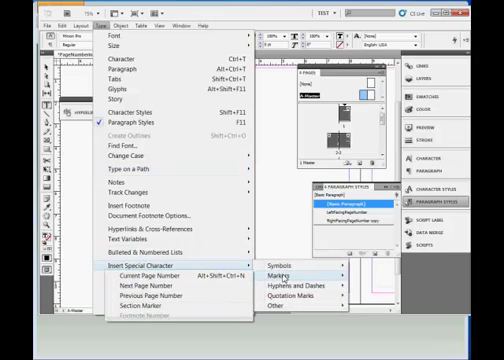
pyautogui.click(150, 275)
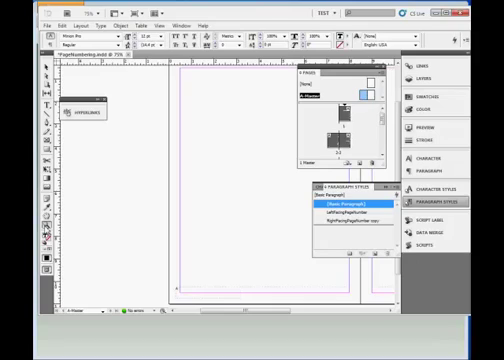
# Step: Zoom in on the footer reading 'A Document Title' and apply the LeftFacingPageNumber paragraph style
pyautogui.click(47, 232)
pyautogui.moveTo(142, 266)
pyautogui.mouseDown()
pyautogui.moveTo(275, 305)
pyautogui.moveTo(273, 296)
pyautogui.mouseUp()
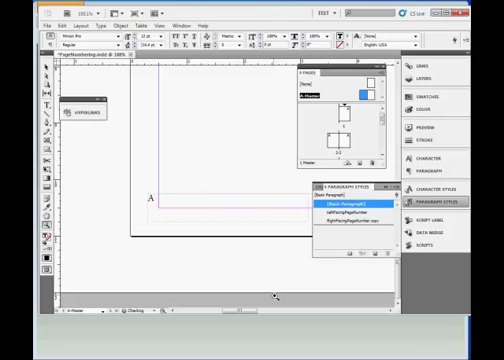
pyautogui.write('Documen')
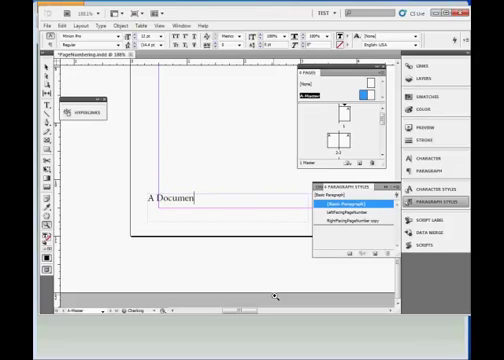
pyautogui.write('tt Title')
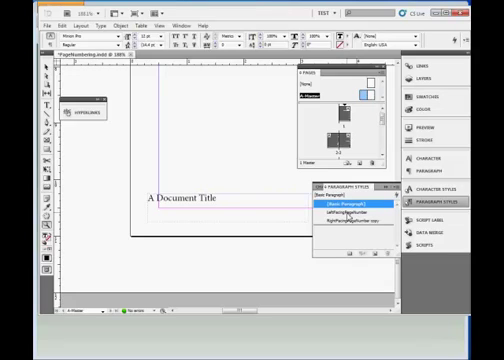
pyautogui.click(348, 213)
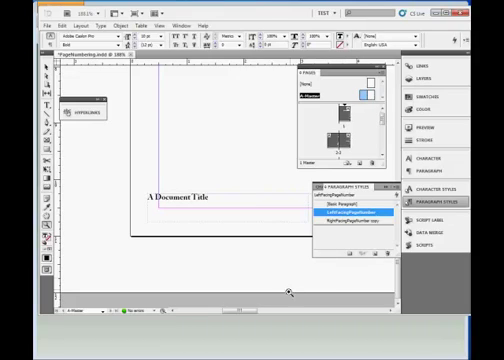
pyautogui.moveTo(240, 313); pyautogui.dragTo(330, 308)
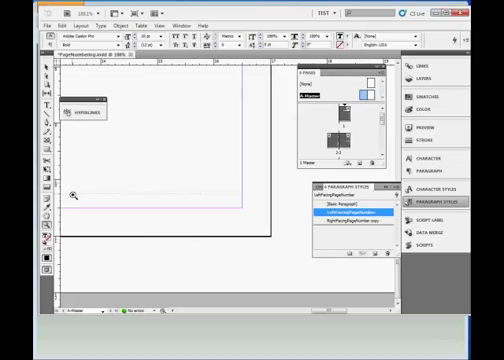
# Step: Draw a bottom text frame on the right master page and enter the author name 'Tom Hodges'
pyautogui.click(46, 104)
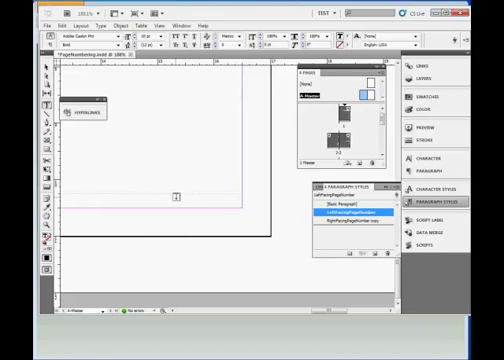
pyautogui.moveTo(176, 199); pyautogui.dragTo(250, 210)
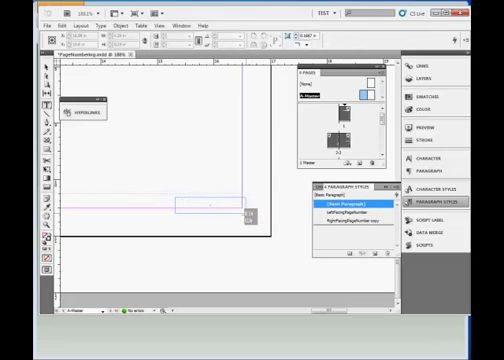
pyautogui.click(247, 208)
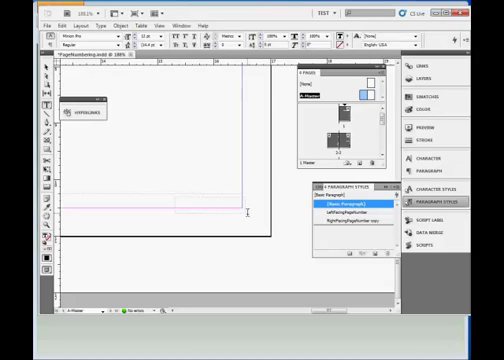
pyautogui.write('To')
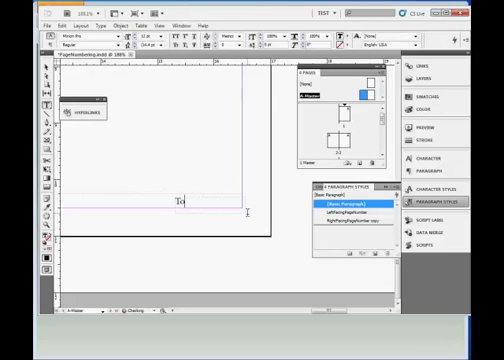
pyautogui.write('m Hodges')
pyautogui.click(101, 26)
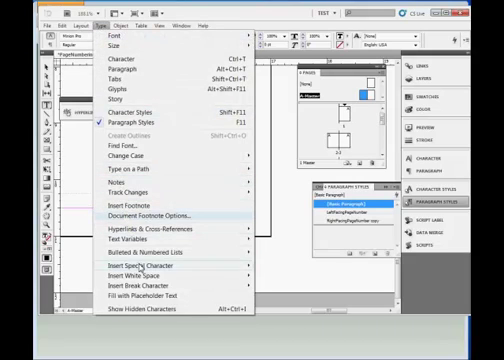
pyautogui.moveTo(140, 265)
pyautogui.moveTo(279, 276)
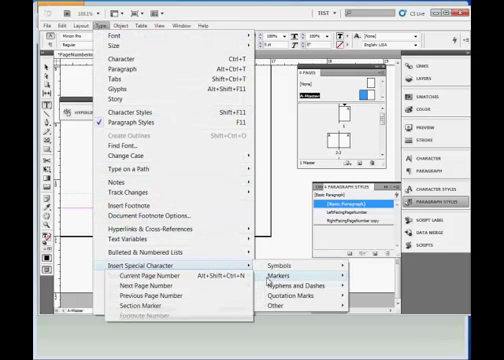
# Step: Insert a Current Page Number marker after the author name, giving 'Tom Hodges A'
pyautogui.click(186, 279)
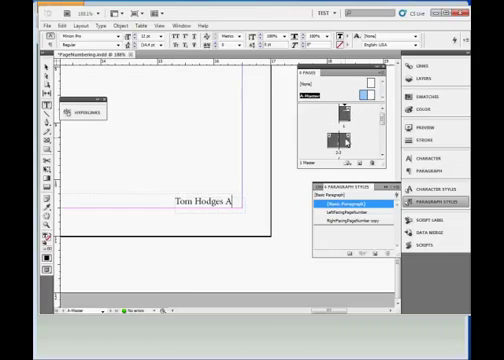
pyautogui.moveTo(382, 123); pyautogui.dragTo(382, 150)
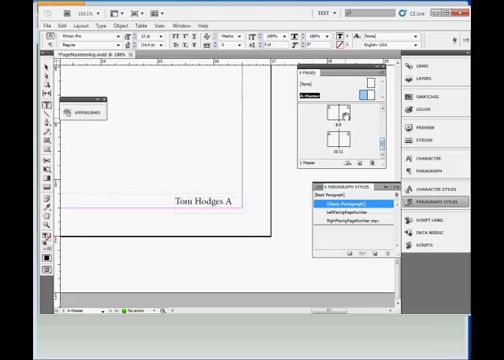
# Step: Bring up Apply Master to Pages with A-Master selected, then cancel without applying anything
pyautogui.click(381, 75)
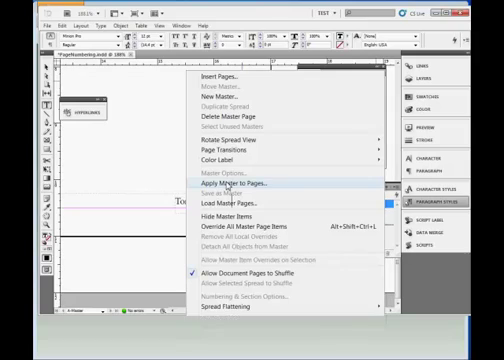
pyautogui.click(229, 184)
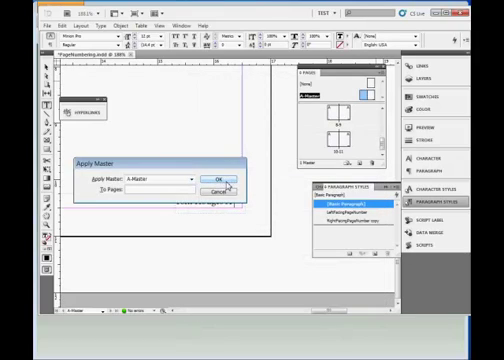
pyautogui.click(191, 179)
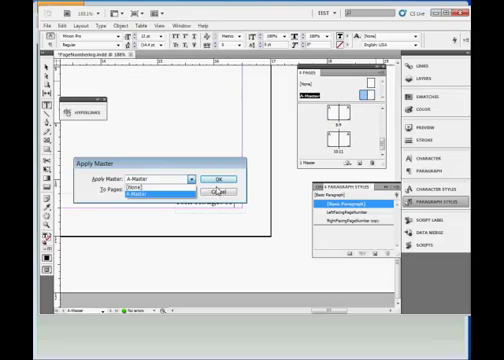
pyautogui.click(218, 193)
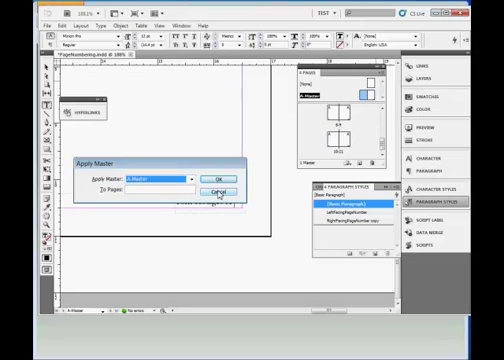
pyautogui.click(160, 190)
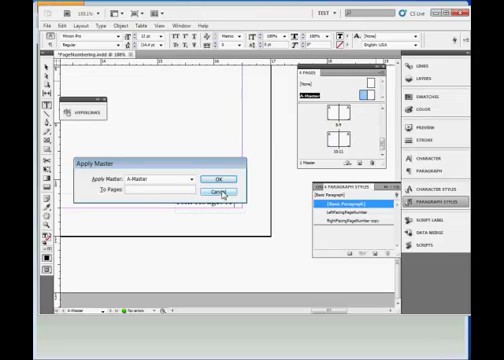
pyautogui.click(222, 193)
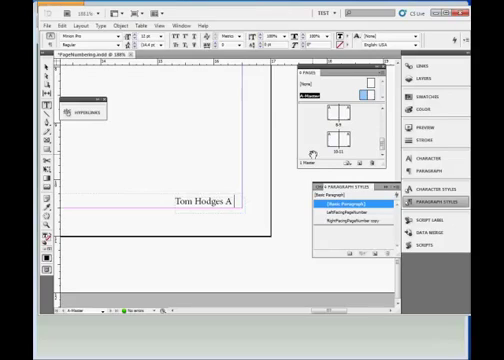
# Step: View document pages 1 and 3 to check the numbered footers inherited from the master
pyautogui.doubleClick(333, 113)
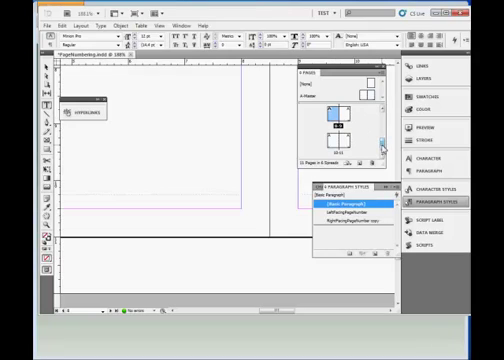
pyautogui.moveTo(383, 135); pyautogui.dragTo(383, 123)
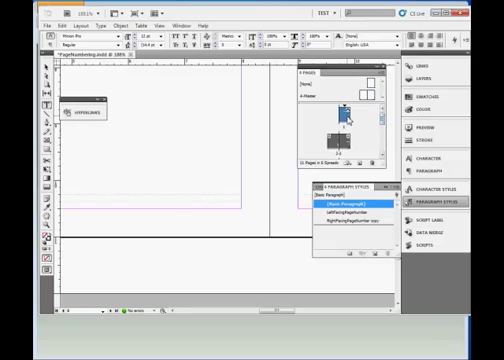
pyautogui.doubleClick(345, 115)
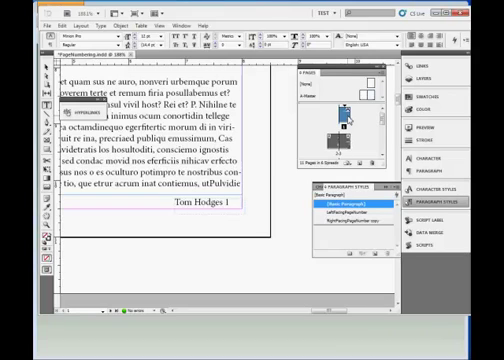
pyautogui.doubleClick(345, 142)
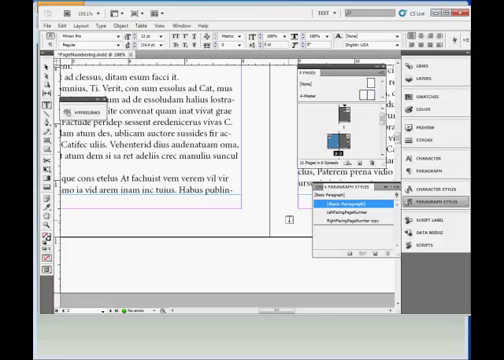
pyautogui.moveTo(278, 314); pyautogui.dragTo(248, 314)
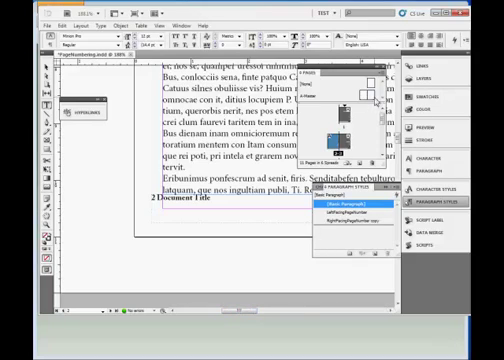
pyautogui.doubleClick(372, 95)
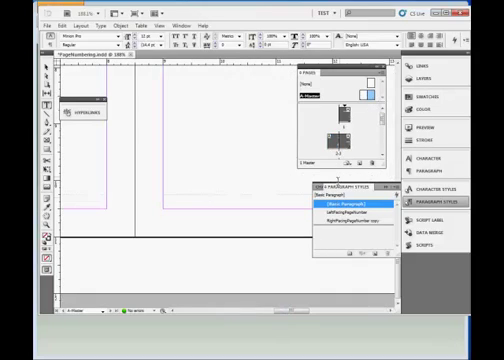
pyautogui.moveTo(296, 314); pyautogui.dragTo(325, 313)
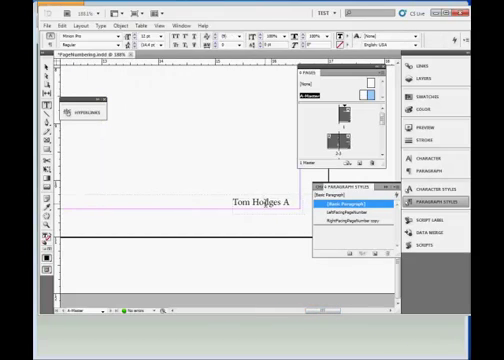
pyautogui.click(340, 221)
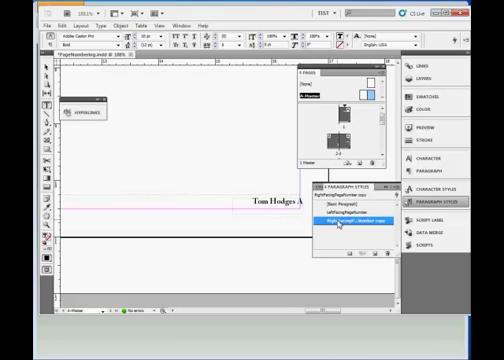
pyautogui.doubleClick(340, 141)
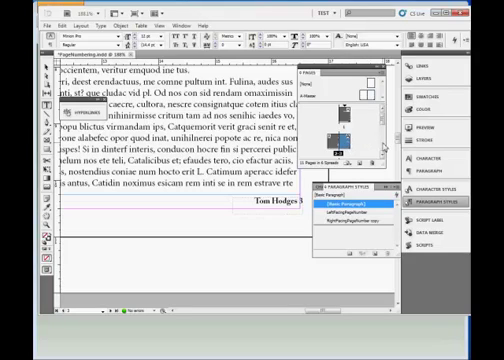
pyautogui.click(345, 140)
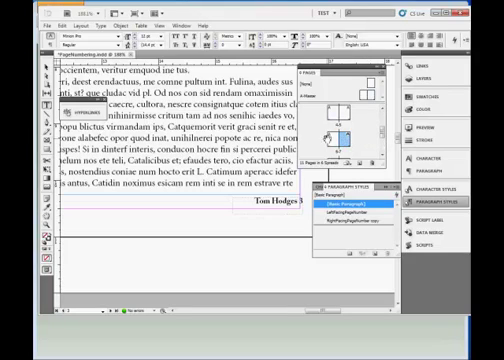
pyautogui.doubleClick(334, 140)
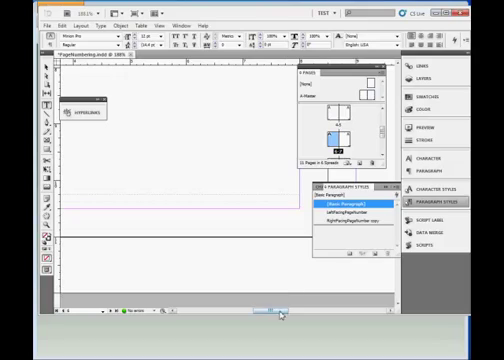
pyautogui.moveTo(280, 310); pyautogui.dragTo(249, 312)
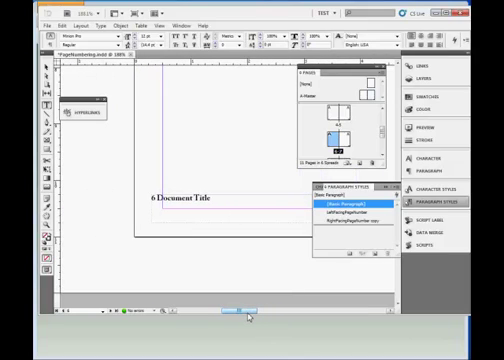
# Step: Save the document as PageNumbering.indd, replacing the existing file in the Lessons folder
pyautogui.click(47, 26)
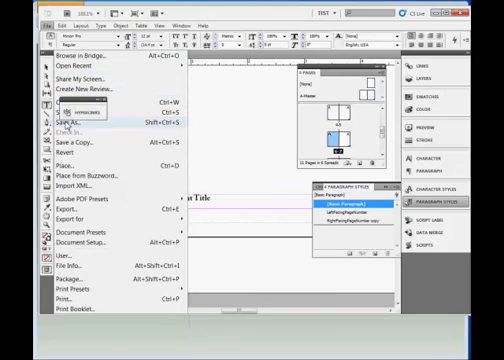
pyautogui.click(65, 122)
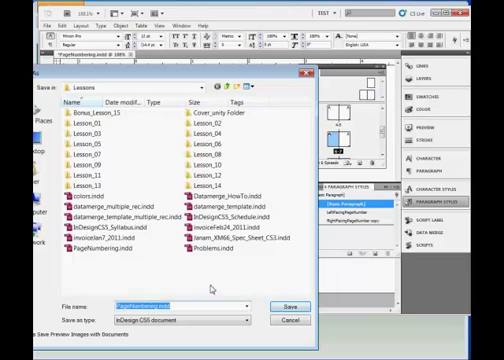
pyautogui.click(104, 248)
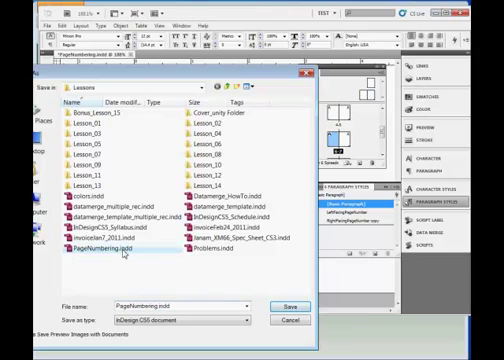
pyautogui.click(290, 307)
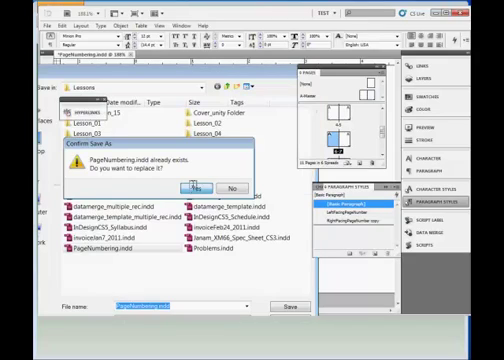
pyautogui.click(196, 188)
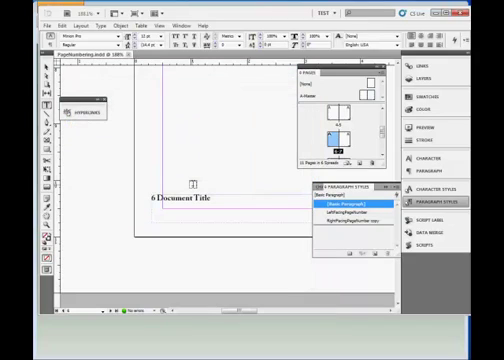